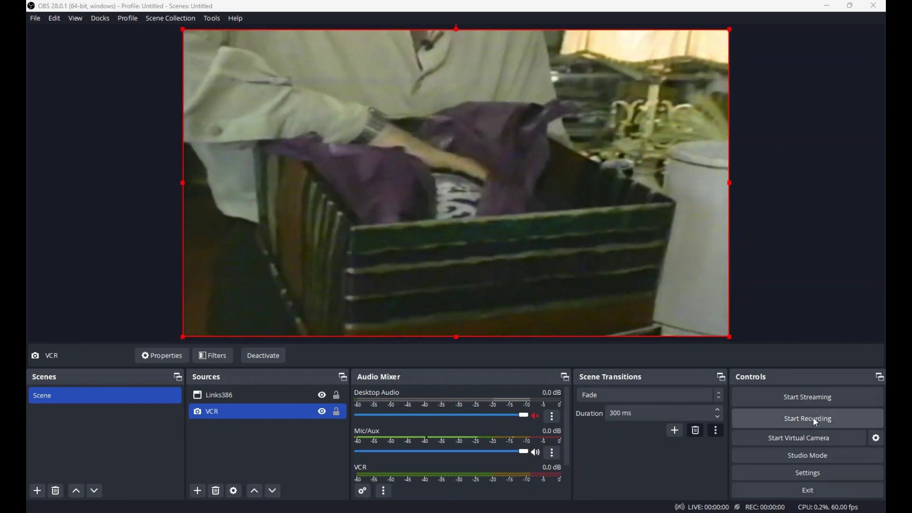
# Record a short clip of the VCR capture and save it to disk
pyautogui.click(813, 417)
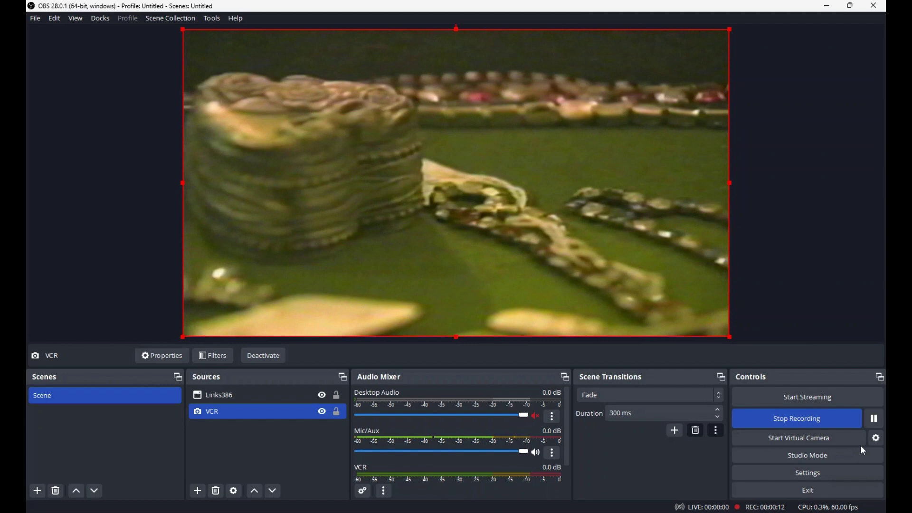
pyautogui.click(800, 420)
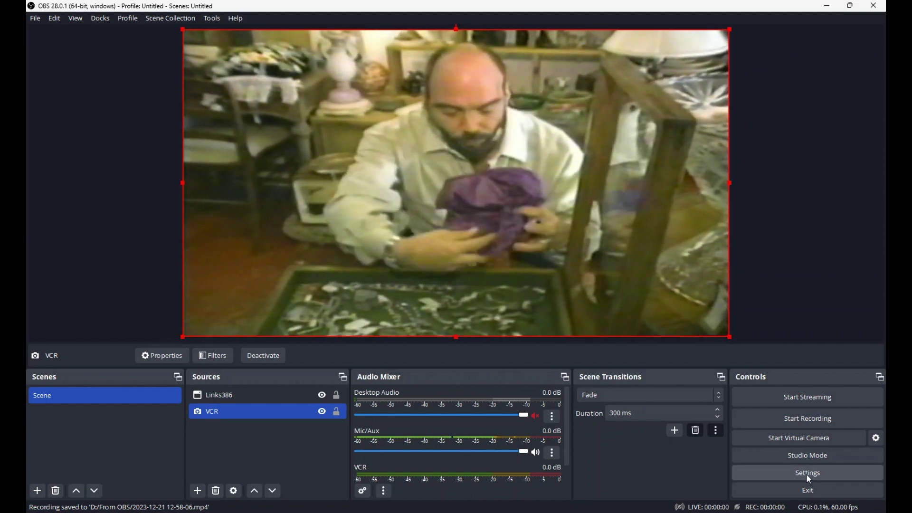
# Replace the 1920x1080 canvas and 320x240 output resolutions with 960x720 in Video settings
pyautogui.click(807, 474)
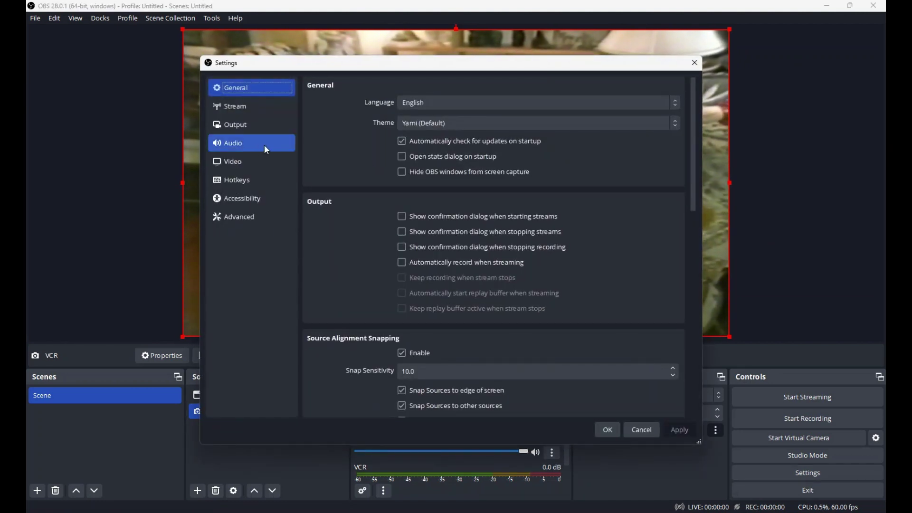
pyautogui.click(239, 162)
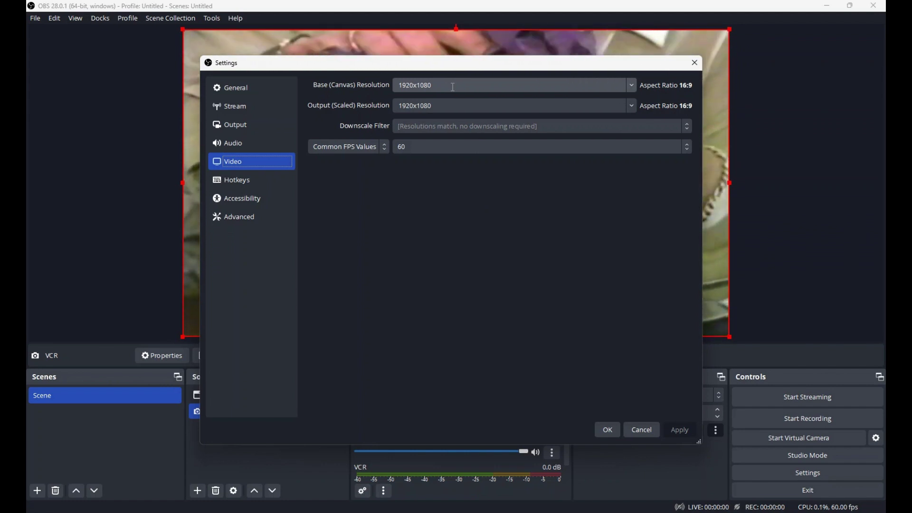
pyautogui.moveTo(452, 87); pyautogui.dragTo(343, 85)
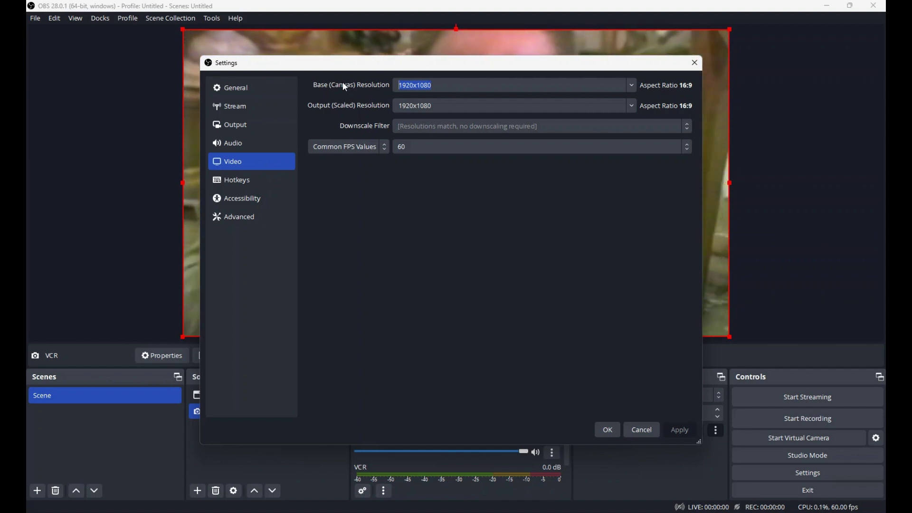
pyautogui.write('960x')
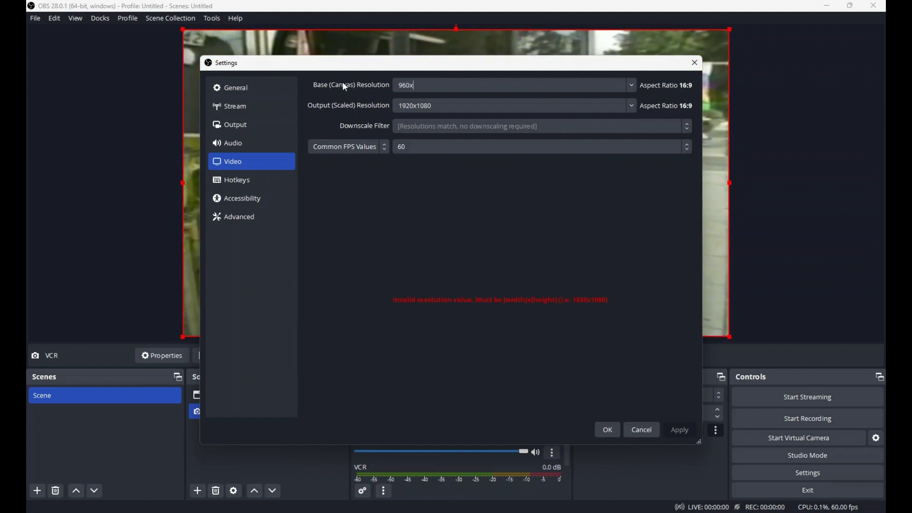
pyautogui.write('720')
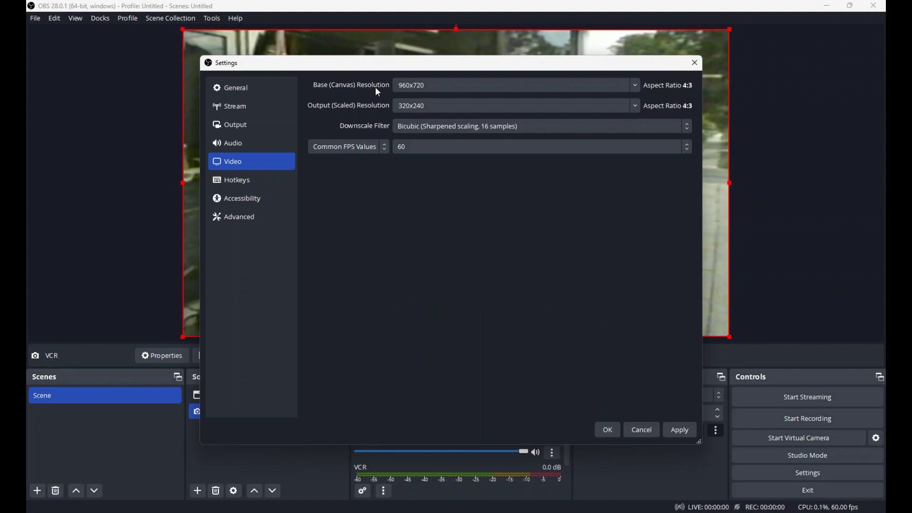
pyautogui.click(436, 107)
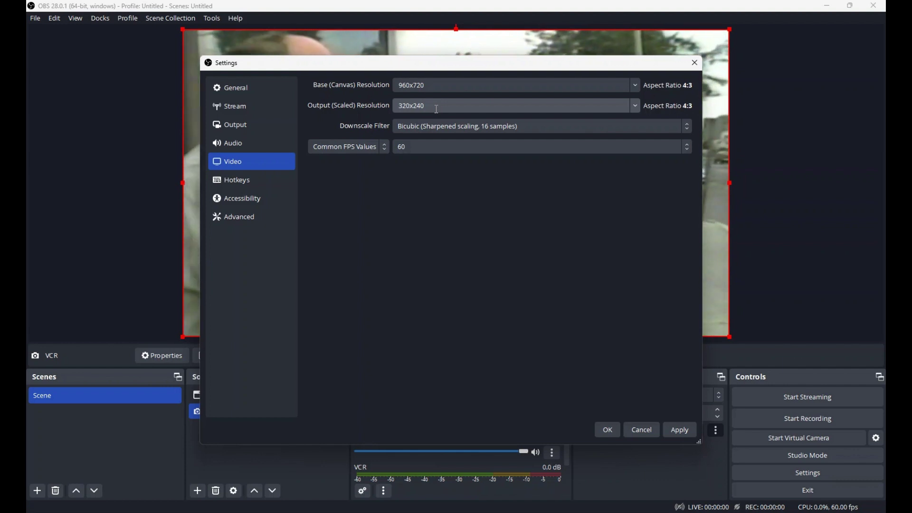
pyautogui.press('BackSpace')
pyautogui.press('BackSpace')
pyautogui.press('BackSpace')
pyautogui.write('9')
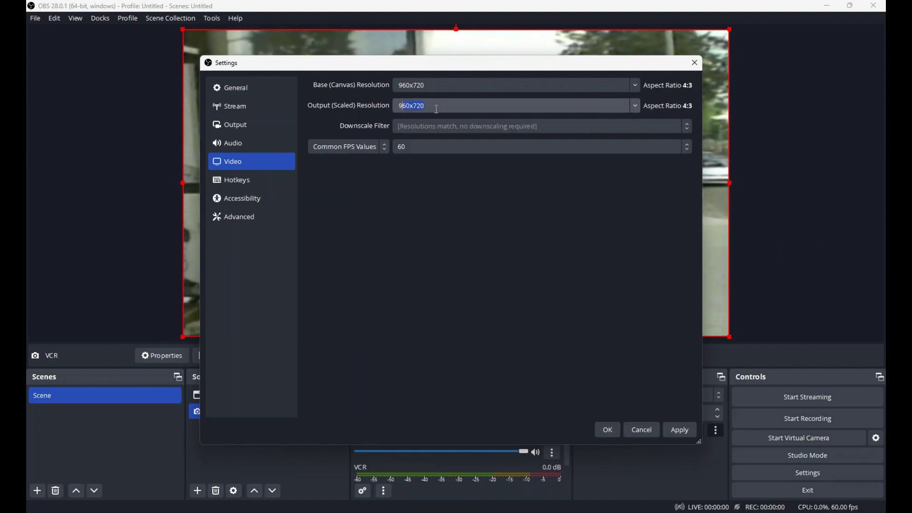
pyautogui.write('60x720')
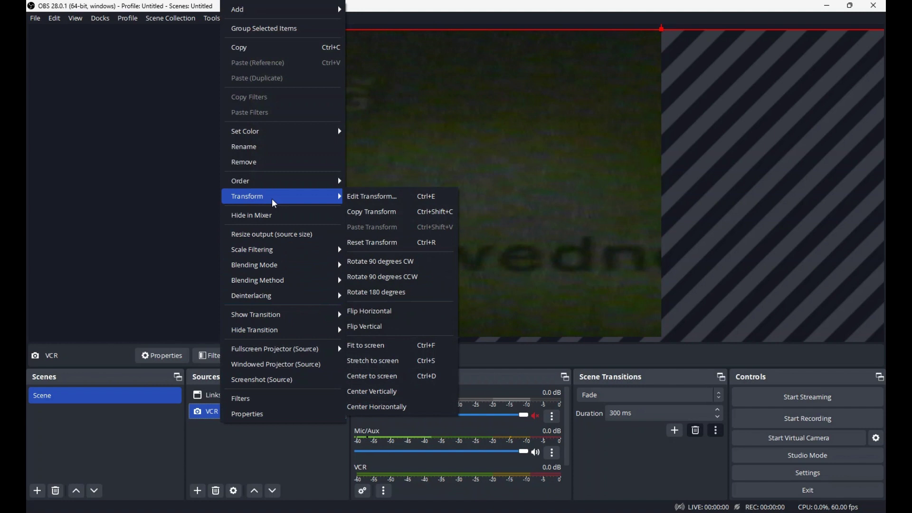
# Resize the VCR source from 1920 wide to 960 by 720 px in Edit Transform
pyautogui.click(383, 197)
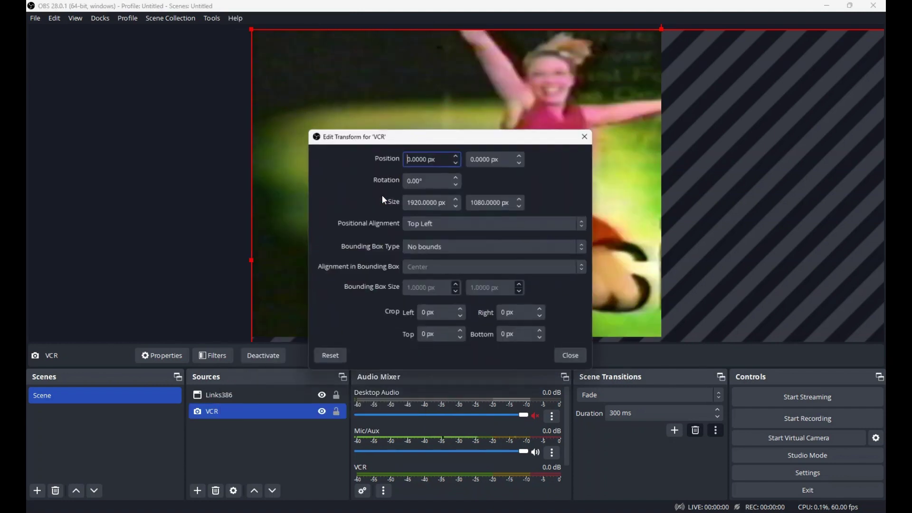
pyautogui.click(423, 203)
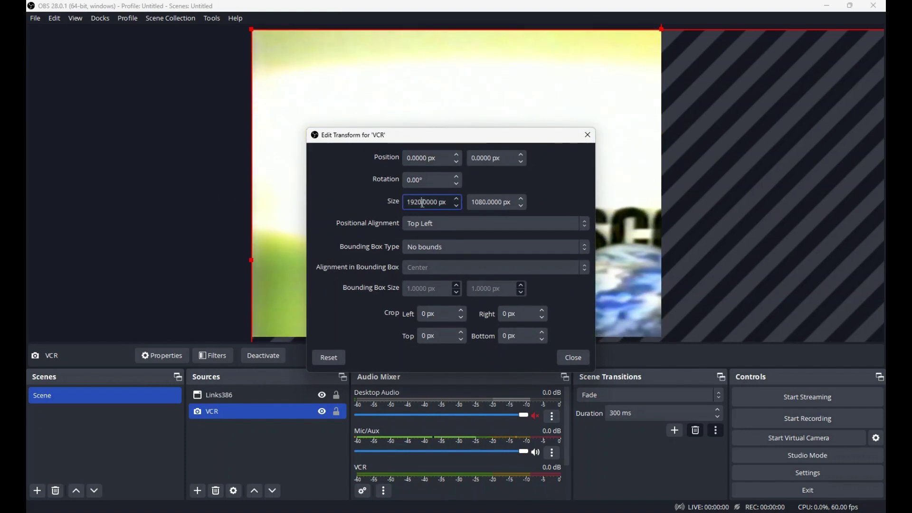
pyautogui.doubleClick(417, 202)
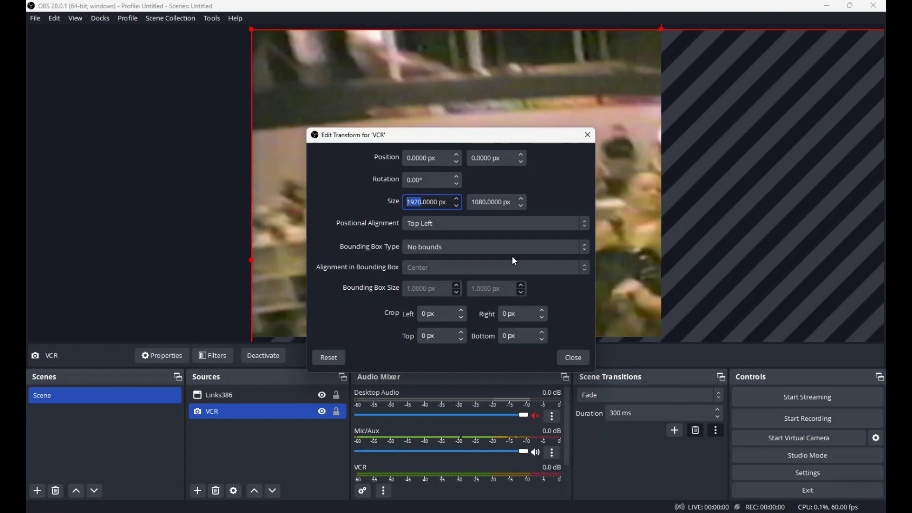
pyautogui.write('9')
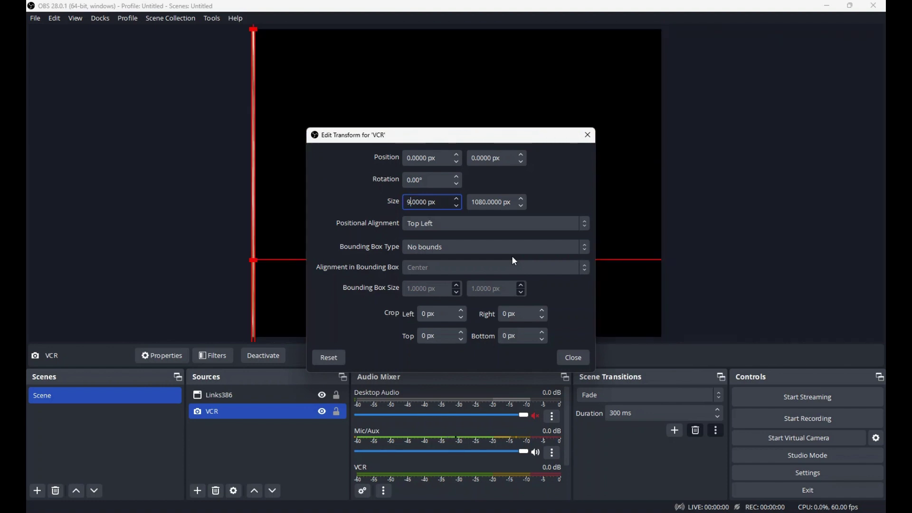
pyautogui.write('60')
pyautogui.click(485, 205)
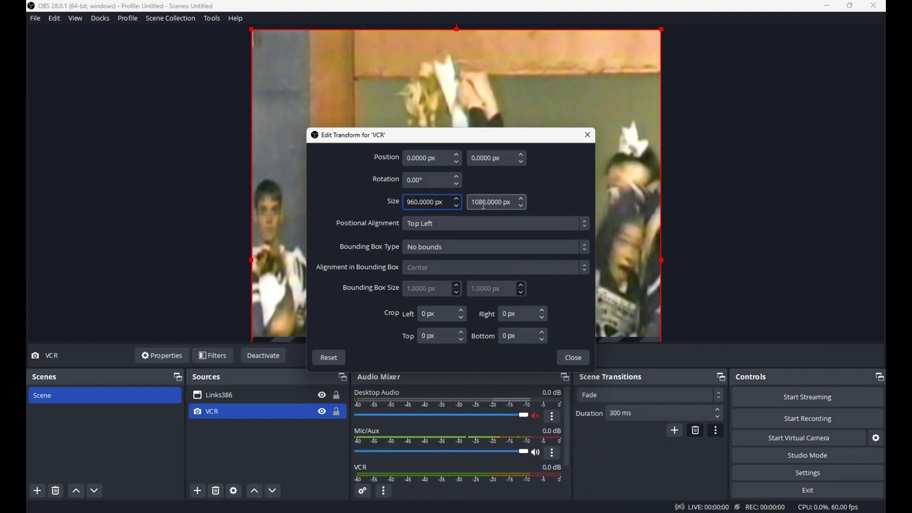
pyautogui.moveTo(488, 205); pyautogui.dragTo(469, 204)
pyautogui.write('7')
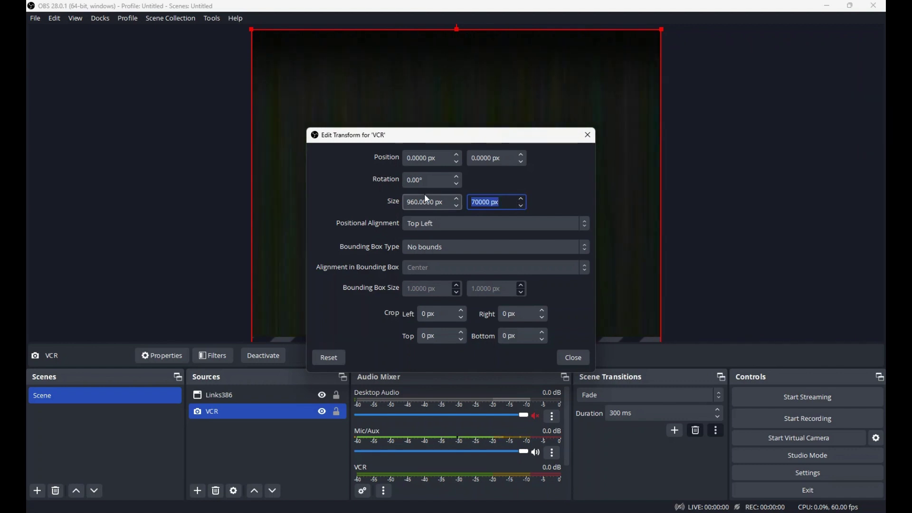
pyautogui.write('720.00')
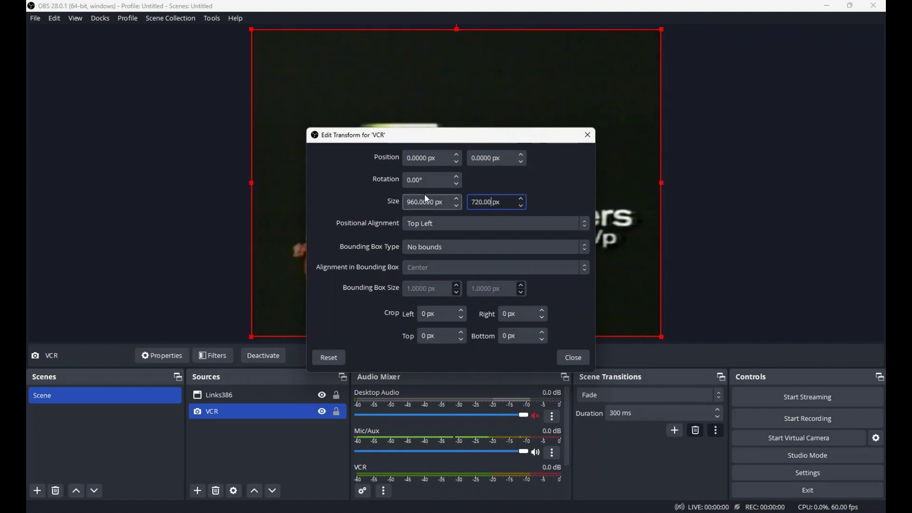
pyautogui.write('00')
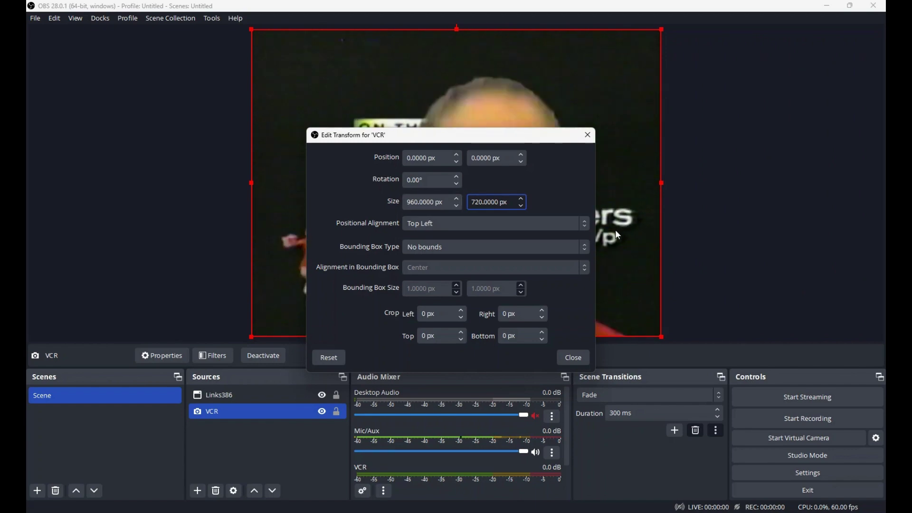
# Close Edit Transform, then record and save a clip of the resized 4:3 capture
pyautogui.click(573, 360)
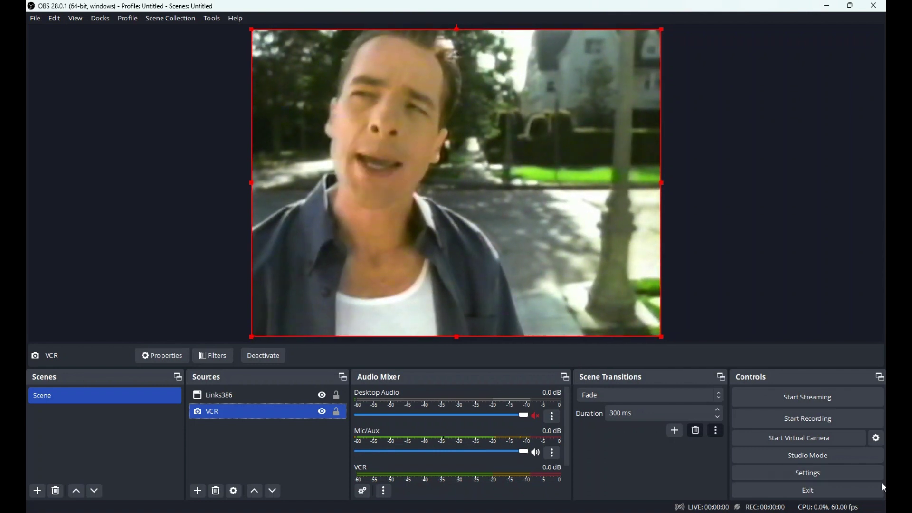
pyautogui.click(793, 416)
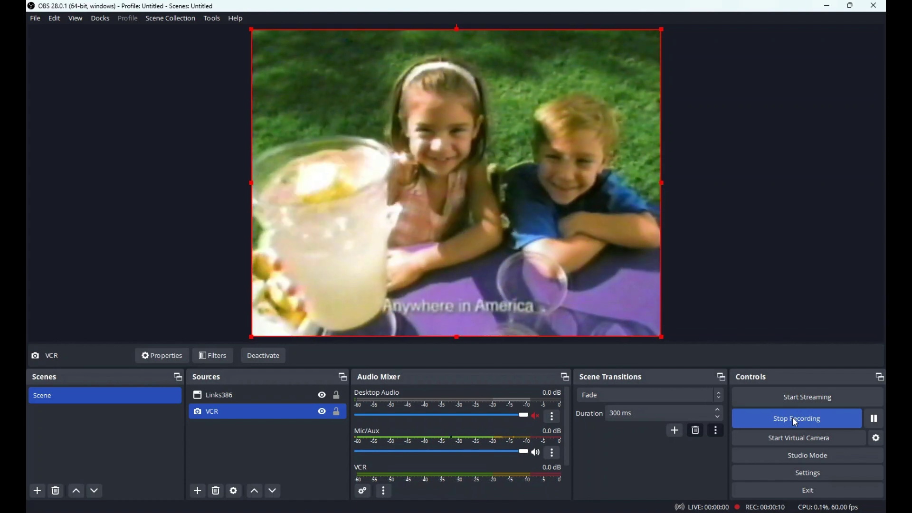
pyautogui.click(793, 417)
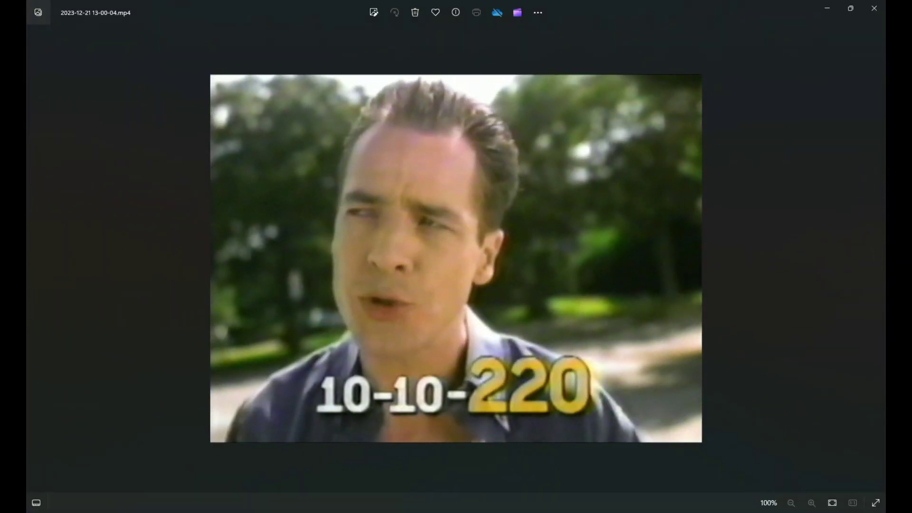
# Close Windows Media Player after reviewing the 4:3 recording, returning to OBS
pyautogui.click(880, 13)
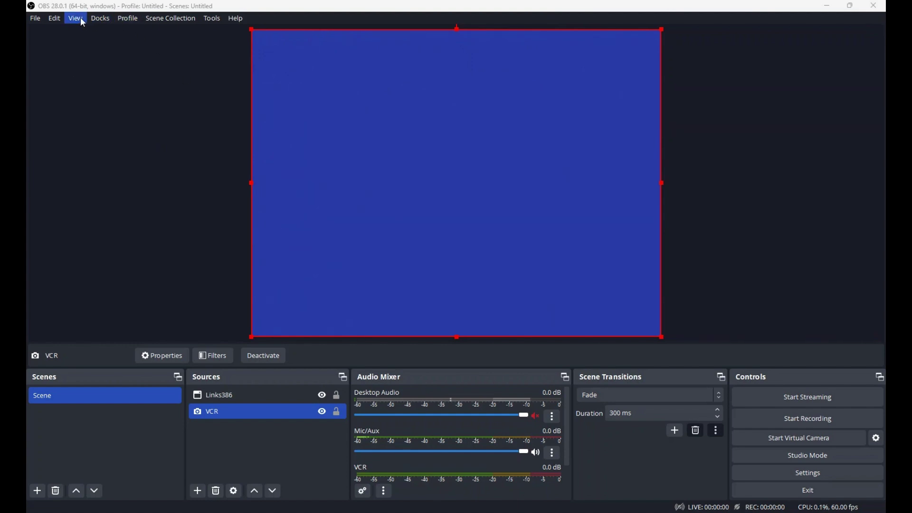
# Reset the VCR source's transform to its original size and position
pyautogui.rightClick(228, 412)
pyautogui.moveTo(255, 197)
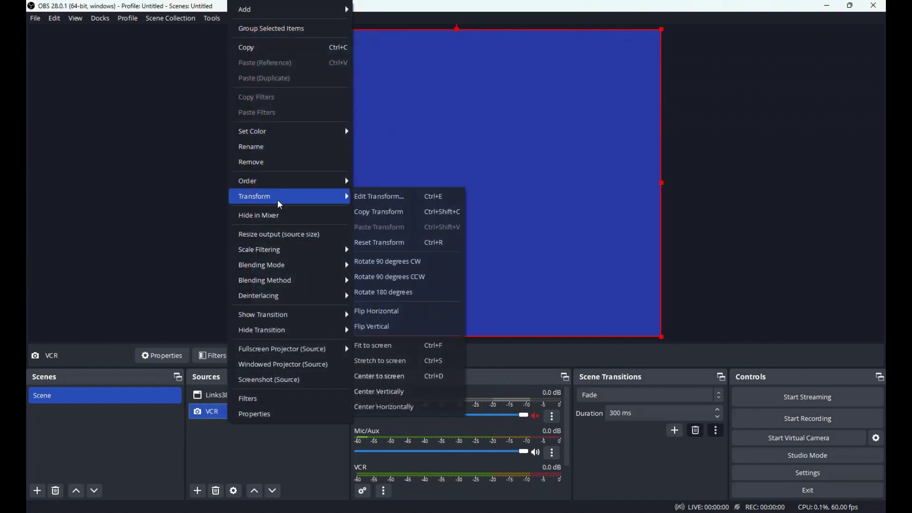
pyautogui.click(389, 245)
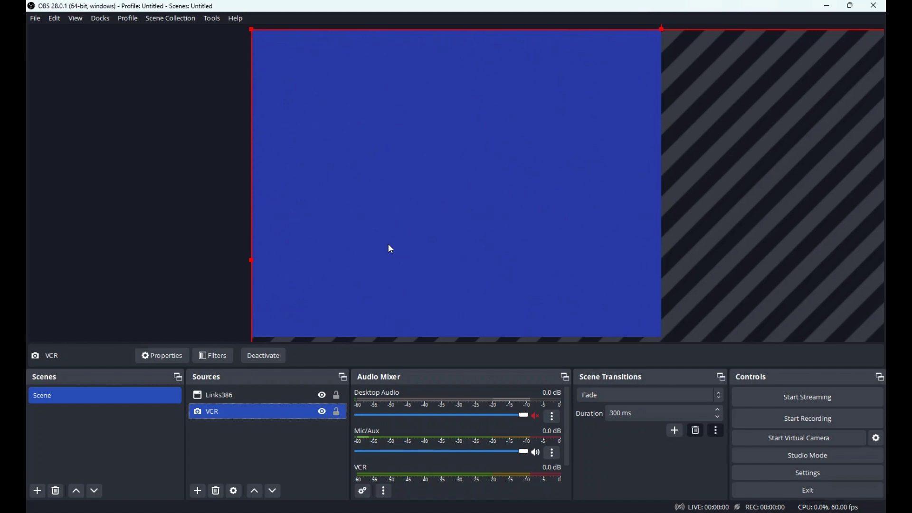
# Set canvas and output resolutions back to 1920x1080 in Video settings and apply
pyautogui.click(840, 473)
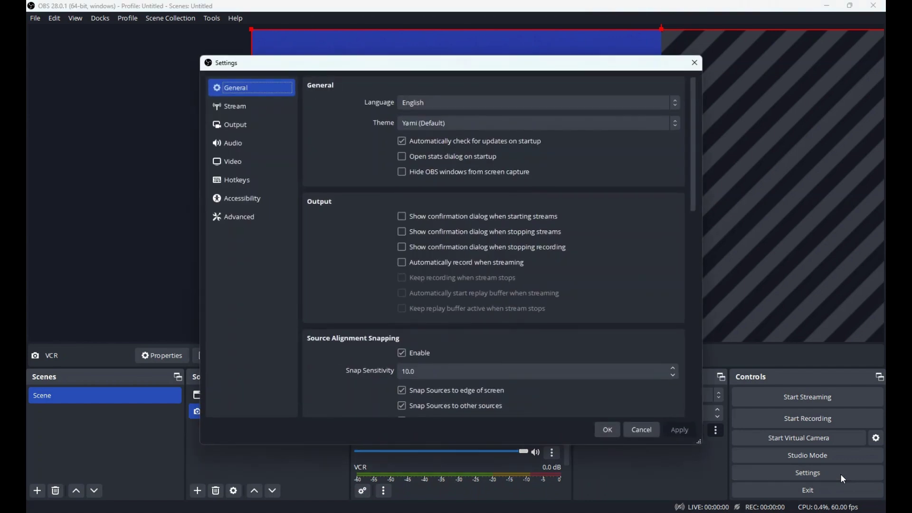
pyautogui.click(238, 159)
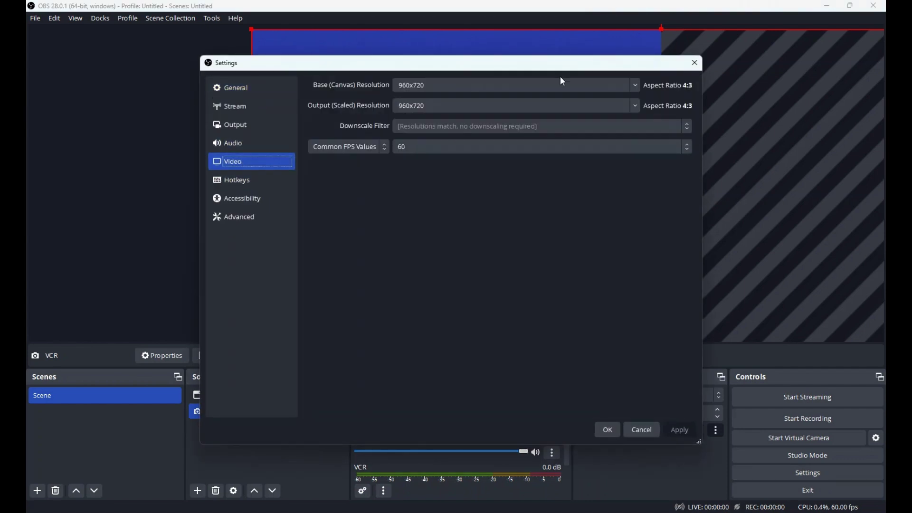
pyautogui.click(637, 81)
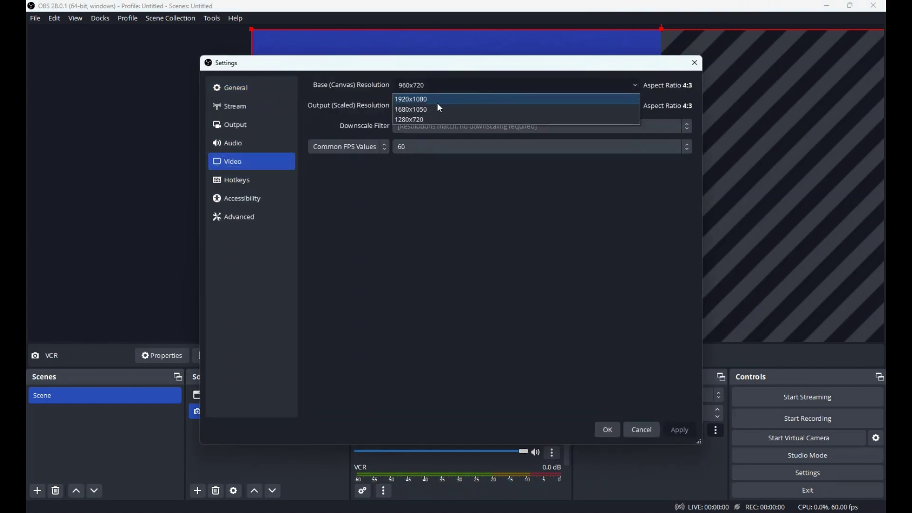
pyautogui.click(435, 100)
pyautogui.click(622, 105)
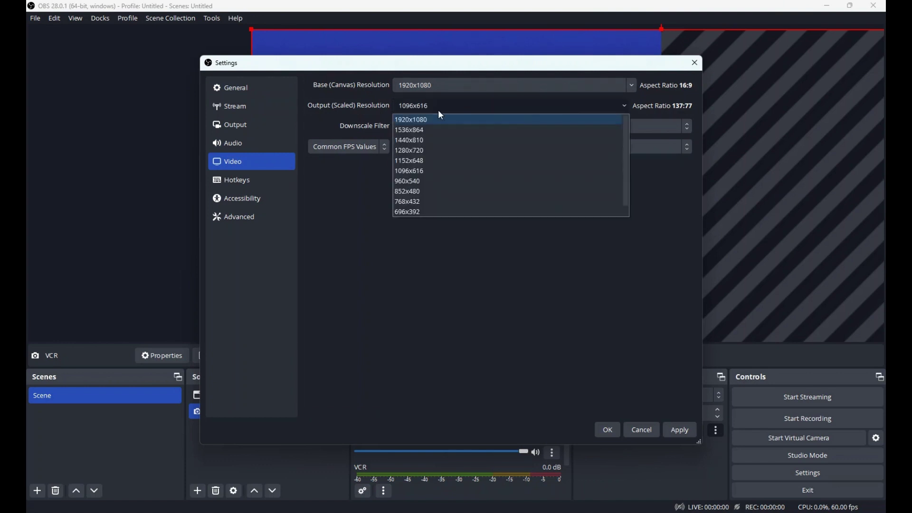
pyautogui.click(418, 121)
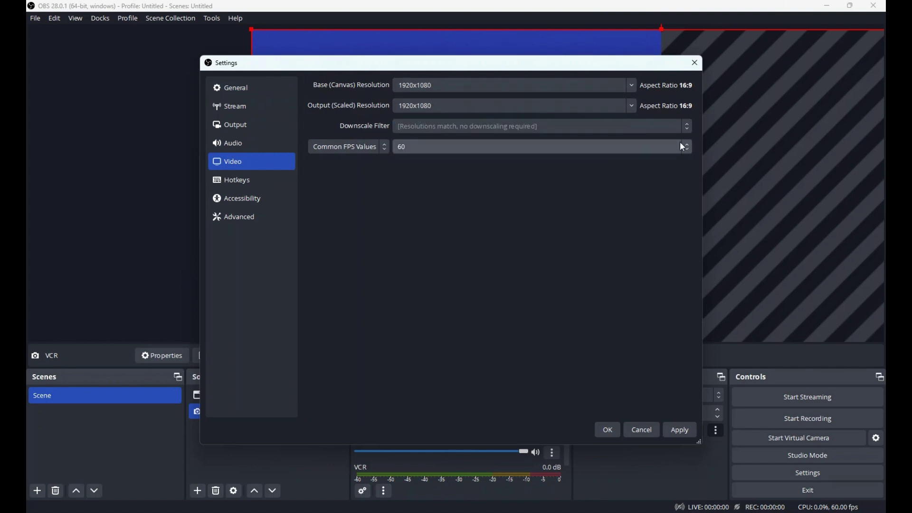
pyautogui.click(608, 429)
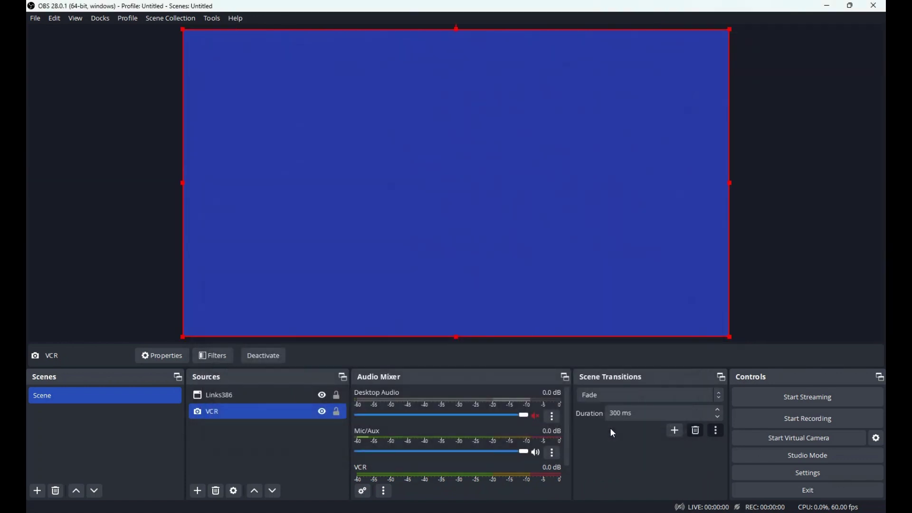